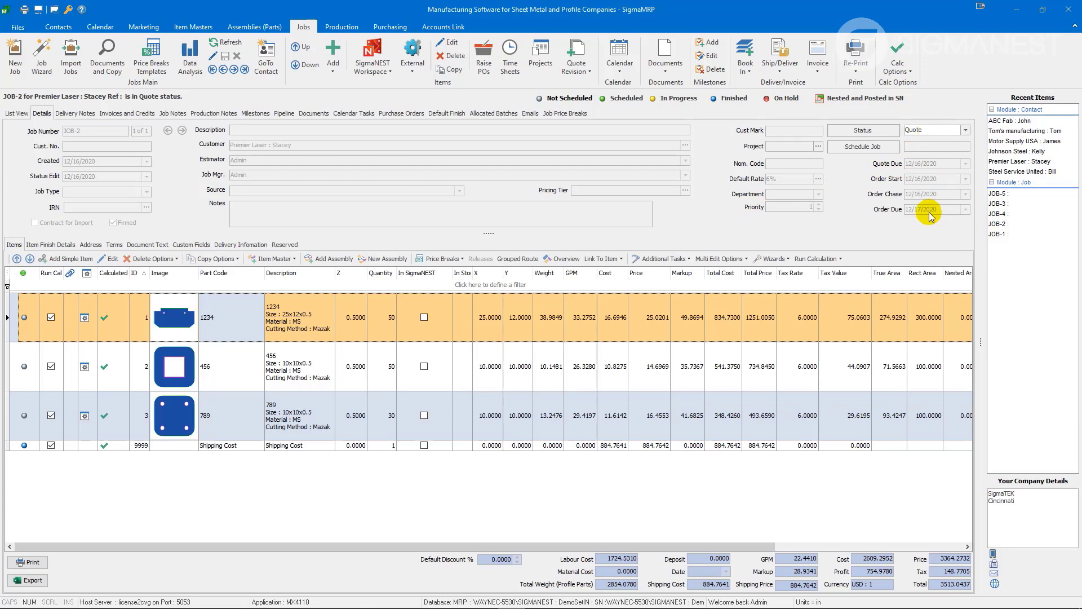
# Schedule JOB-2 backwards from the 12/17/2020 finishing date and refresh the job data.
pyautogui.click(884, 148)
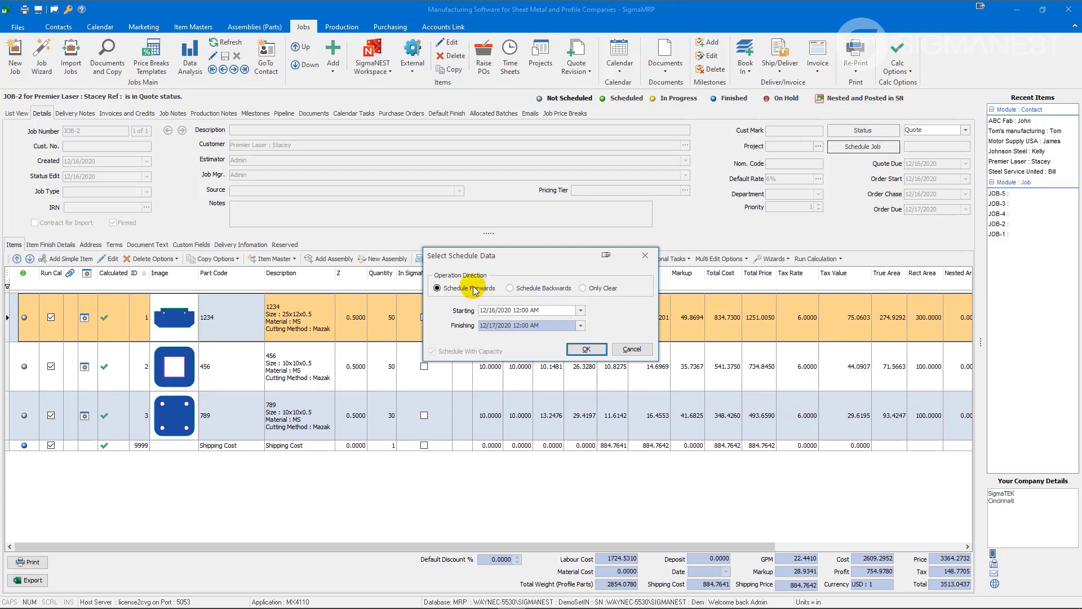
pyautogui.click(514, 290)
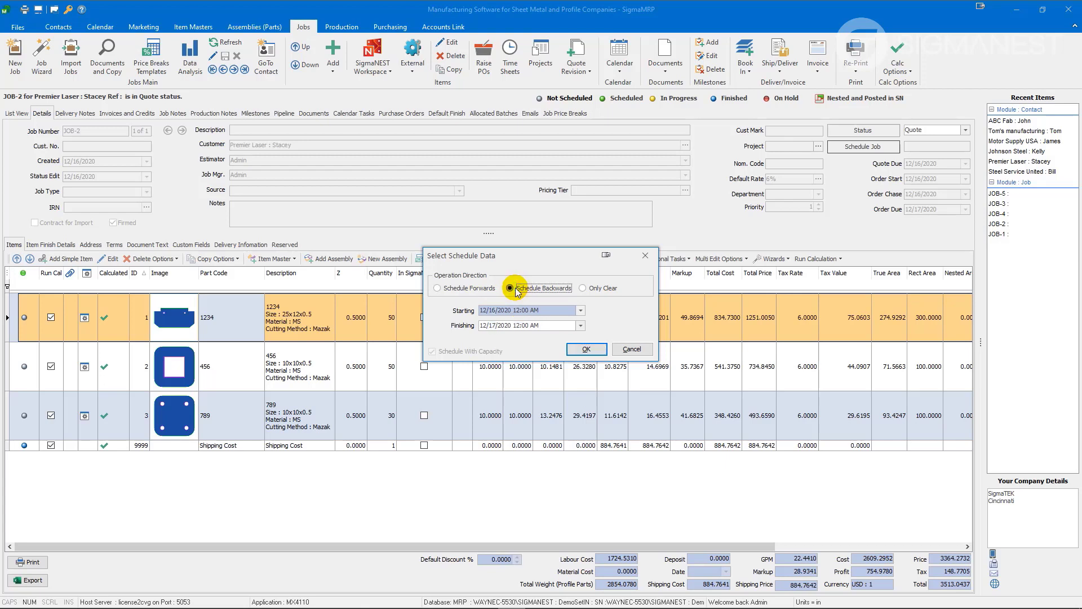
pyautogui.click(591, 350)
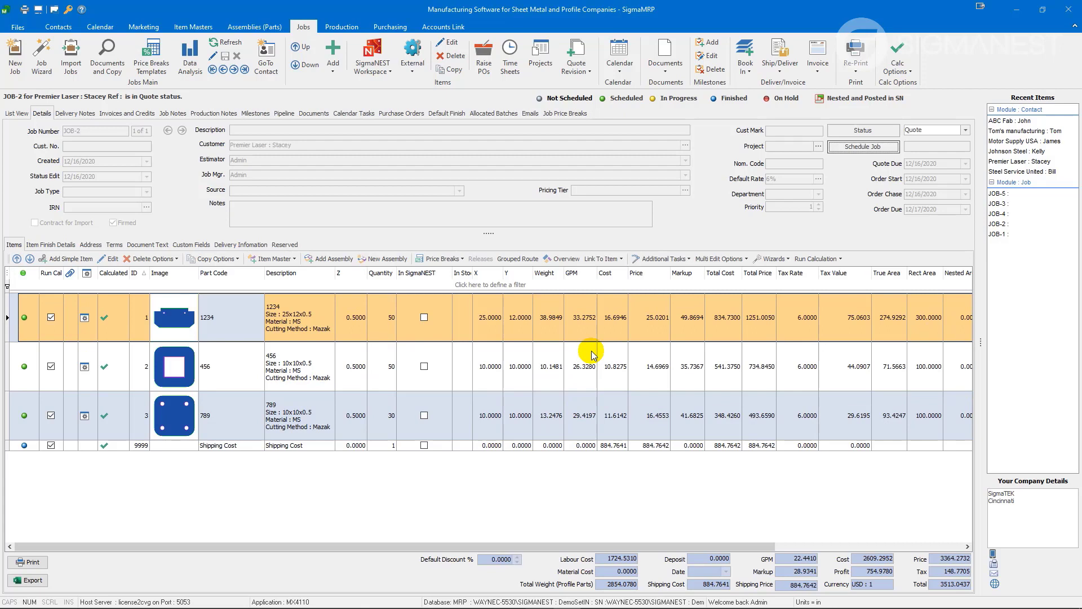
pyautogui.click(233, 43)
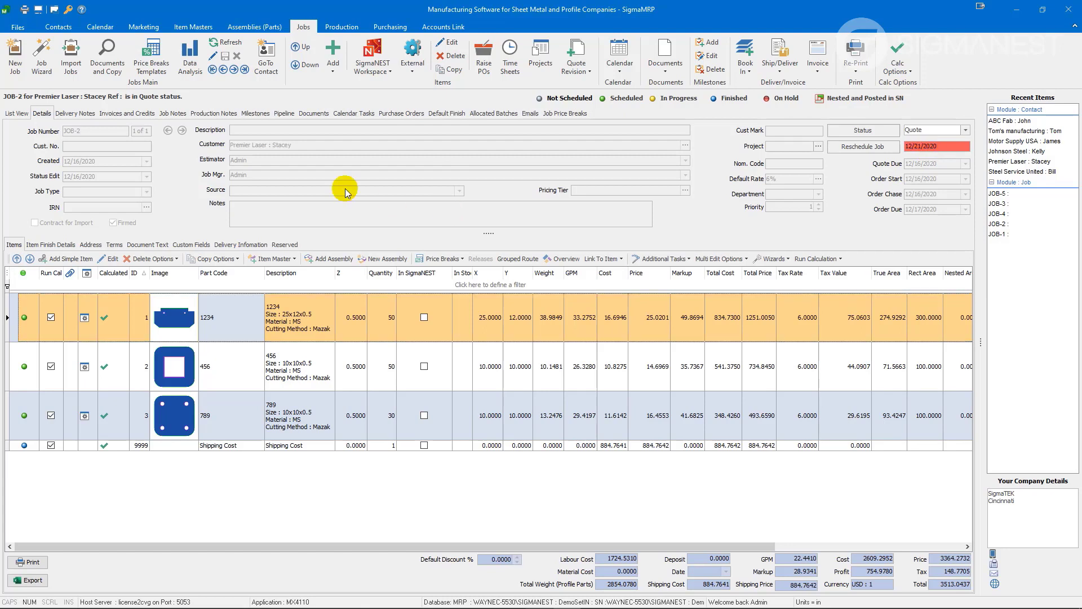
# Open the draft quotation job 6 and examine the work order structure of item AA2.
pyautogui.click(16, 114)
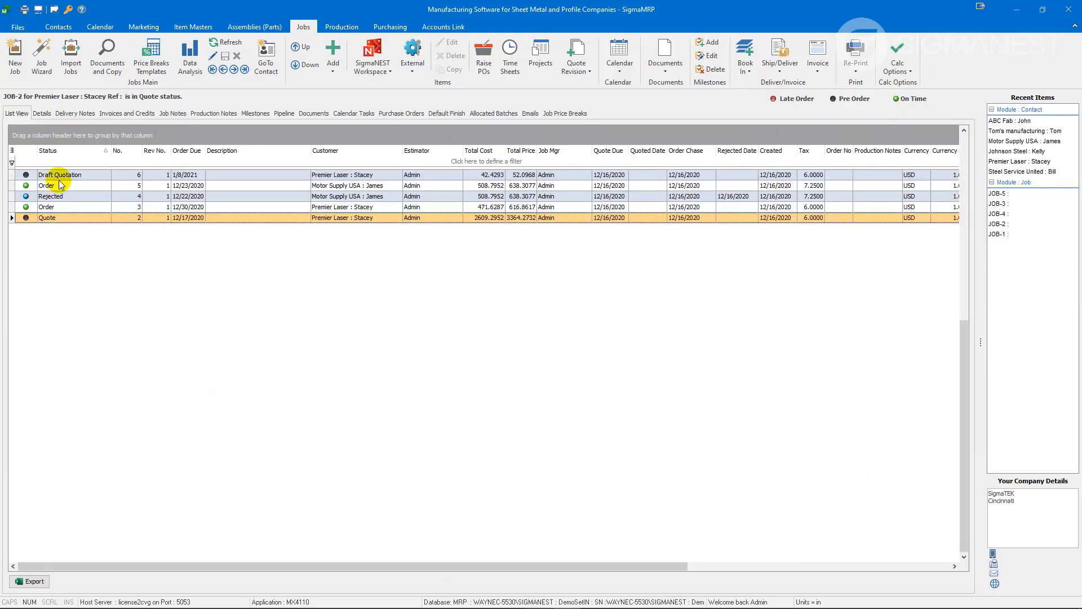
pyautogui.doubleClick(63, 176)
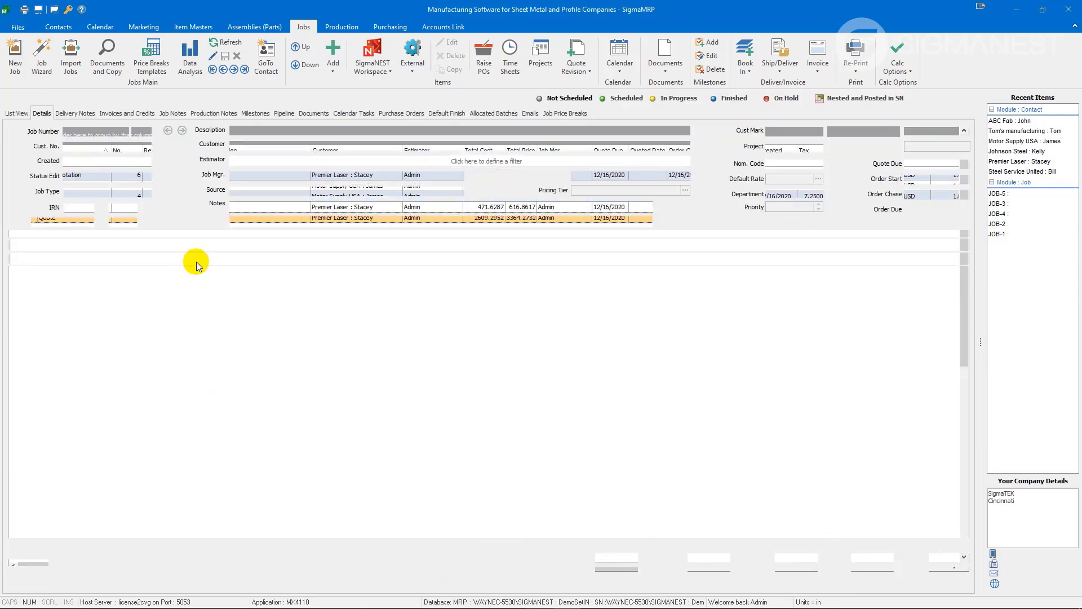
pyautogui.doubleClick(214, 321)
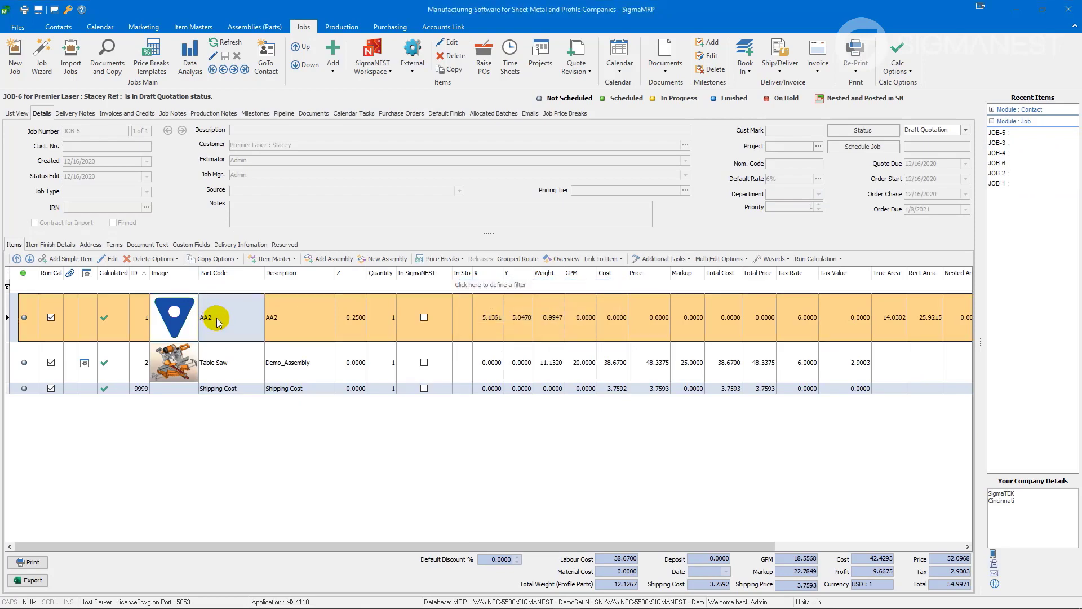
pyautogui.click(260, 151)
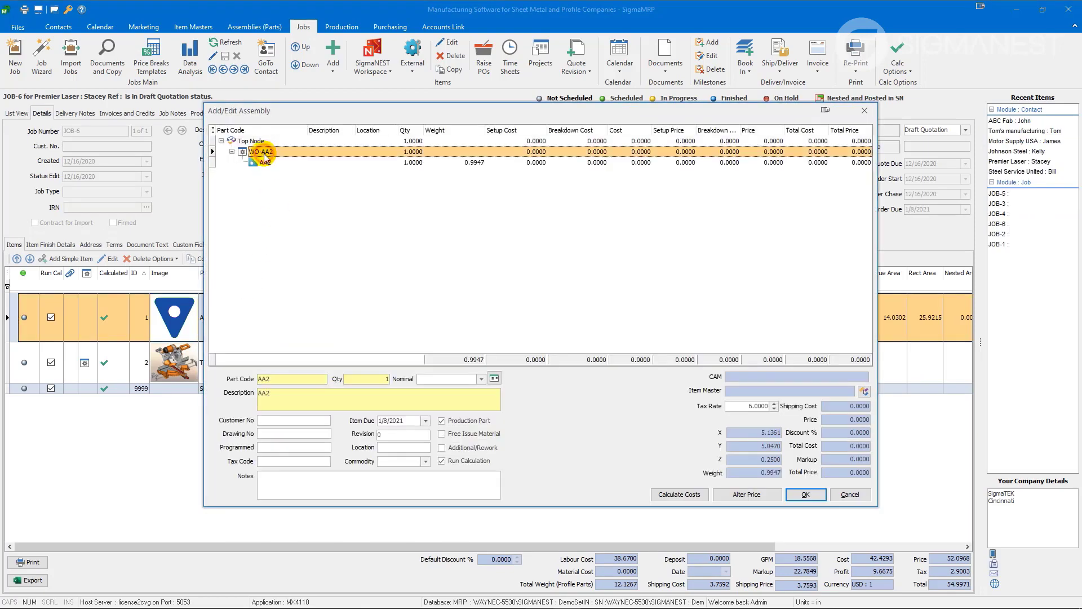
pyautogui.click(864, 110)
# Examine the Painting and Welding operations in the Table Saw assembly structure, leaving the assembly unedited.
pyautogui.doubleClick(220, 362)
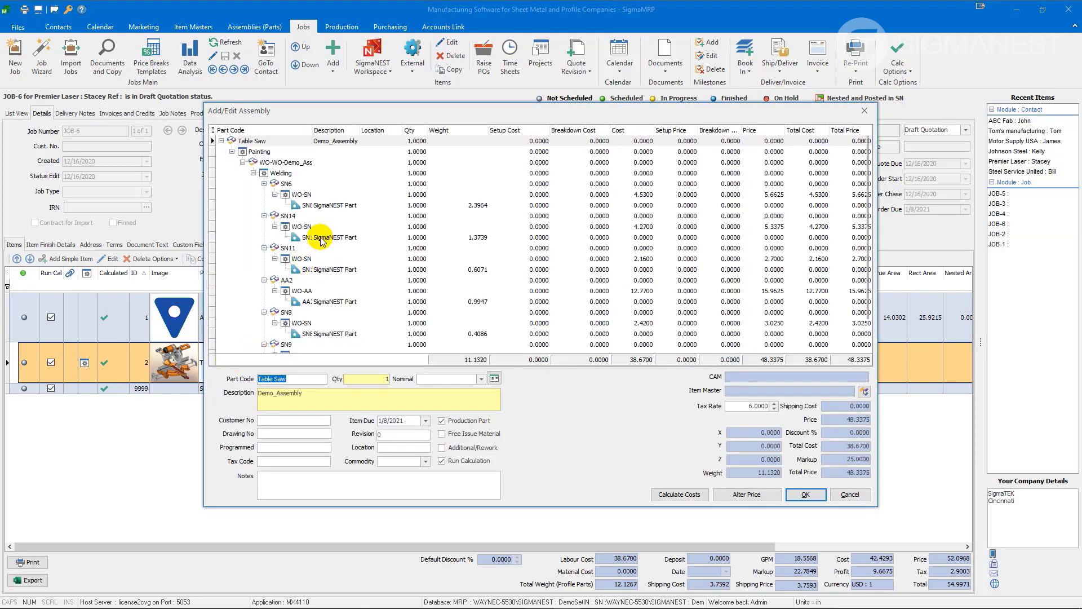
pyautogui.click(280, 172)
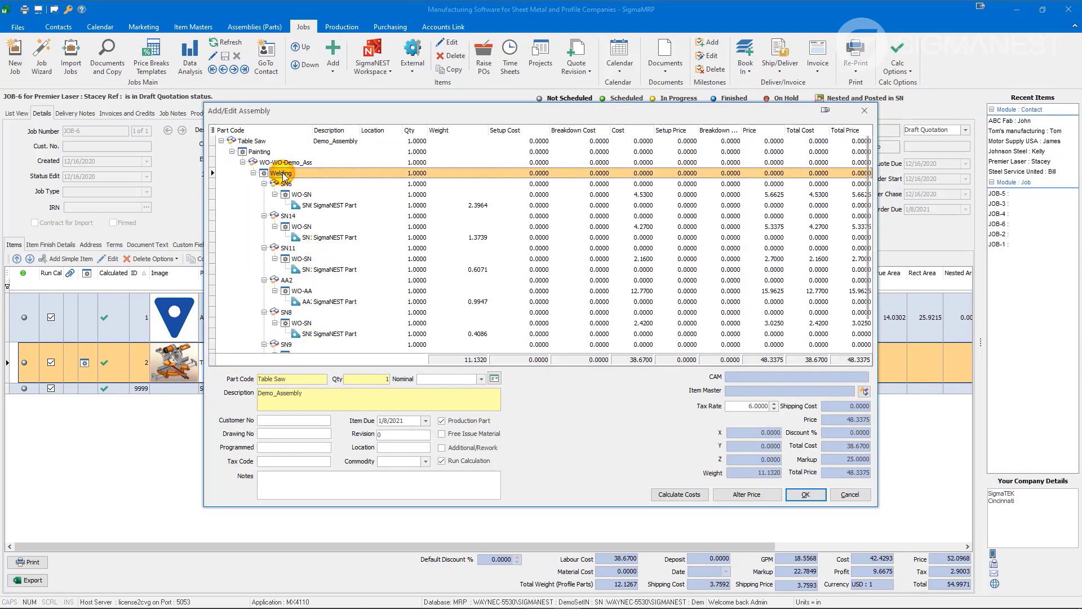
pyautogui.click(263, 152)
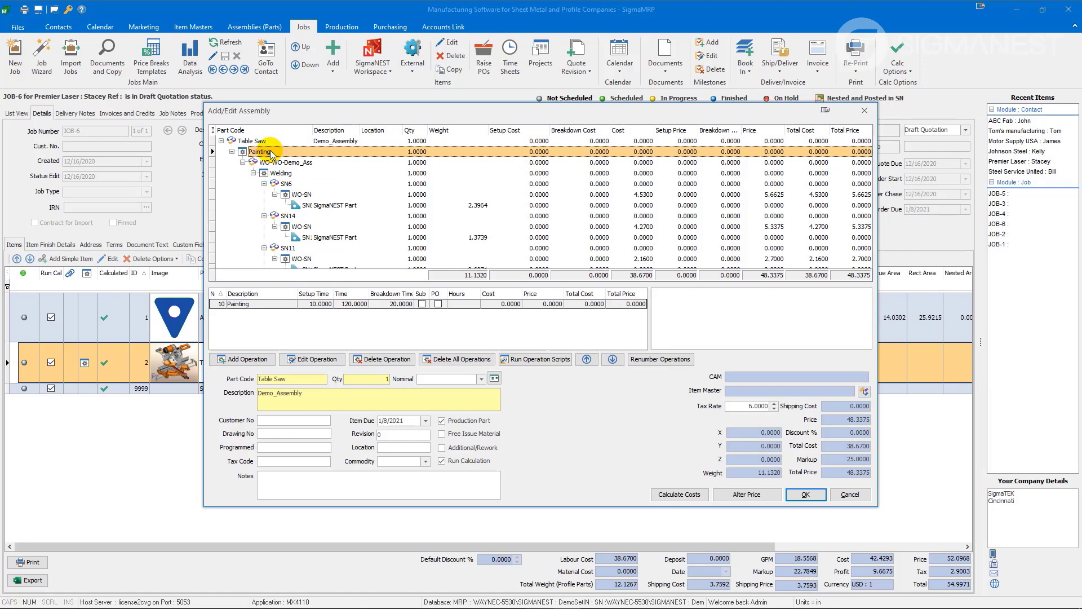
pyautogui.click(286, 172)
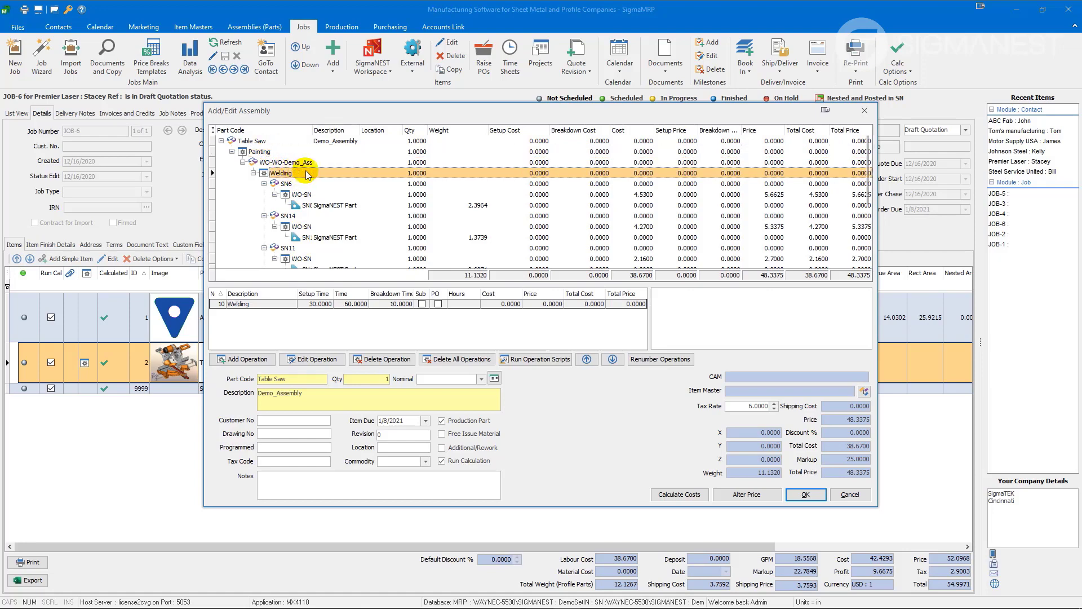
pyautogui.doubleClick(303, 176)
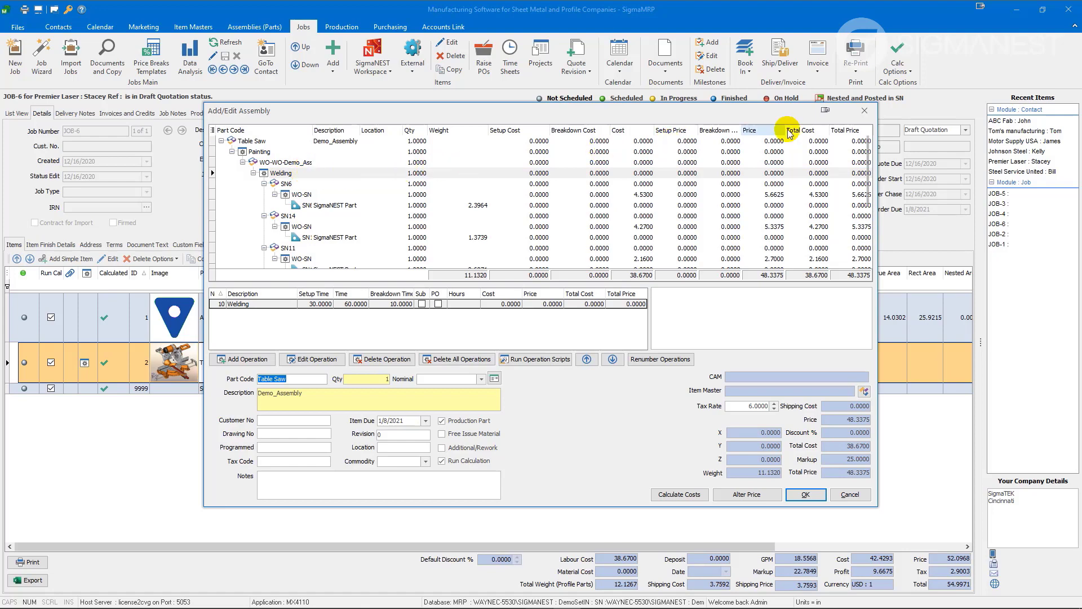
pyautogui.click(863, 111)
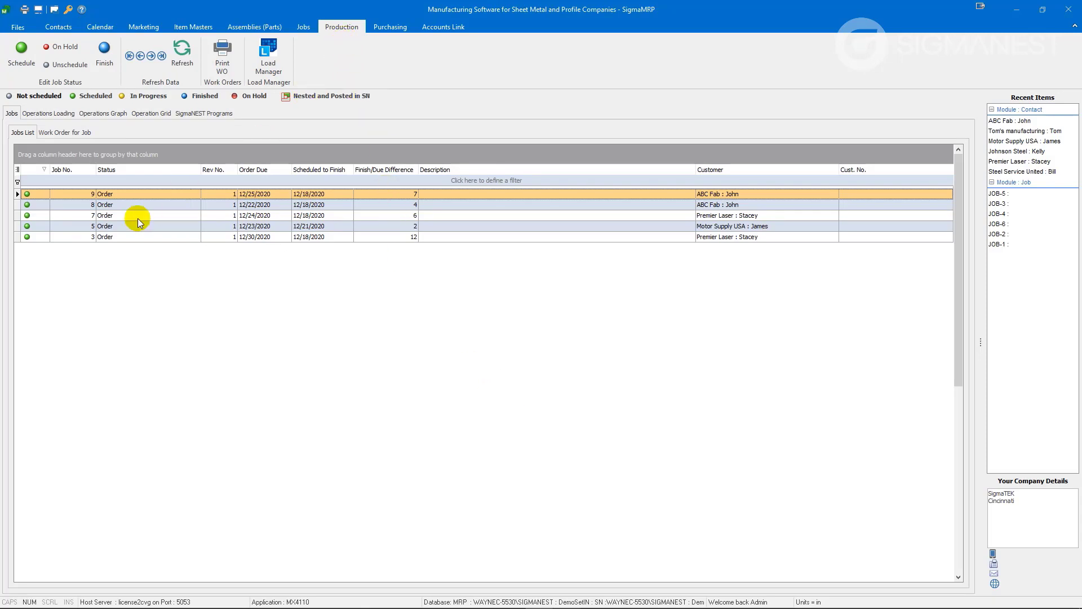
# Review the production work orders for jobs 7, 8 and 9, checking their operations and start and finish dates.
pyautogui.doubleClick(76, 216)
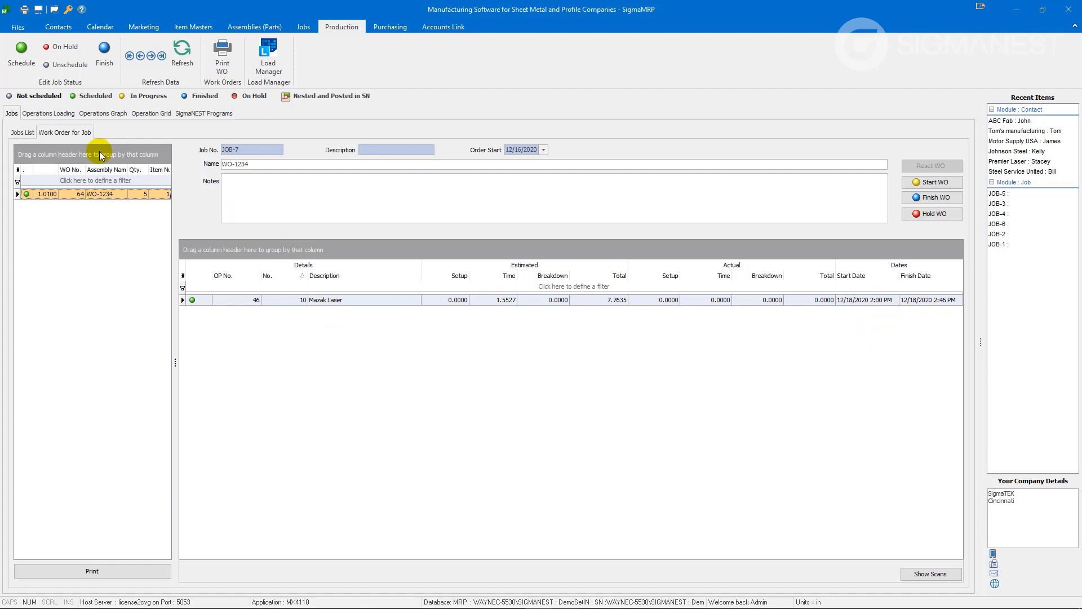
pyautogui.click(23, 133)
pyautogui.doubleClick(72, 204)
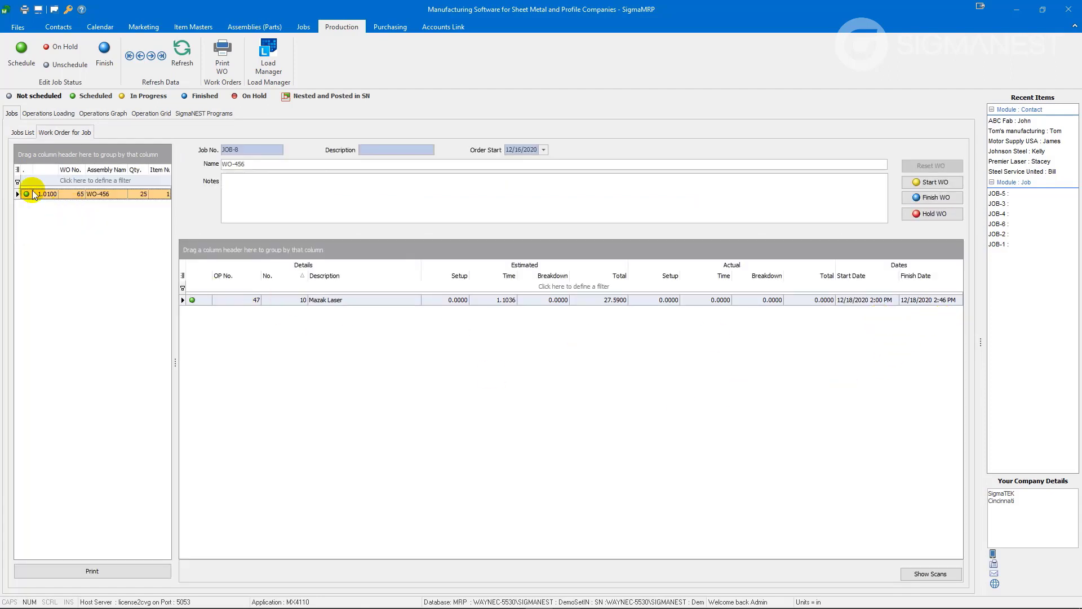
pyautogui.click(22, 132)
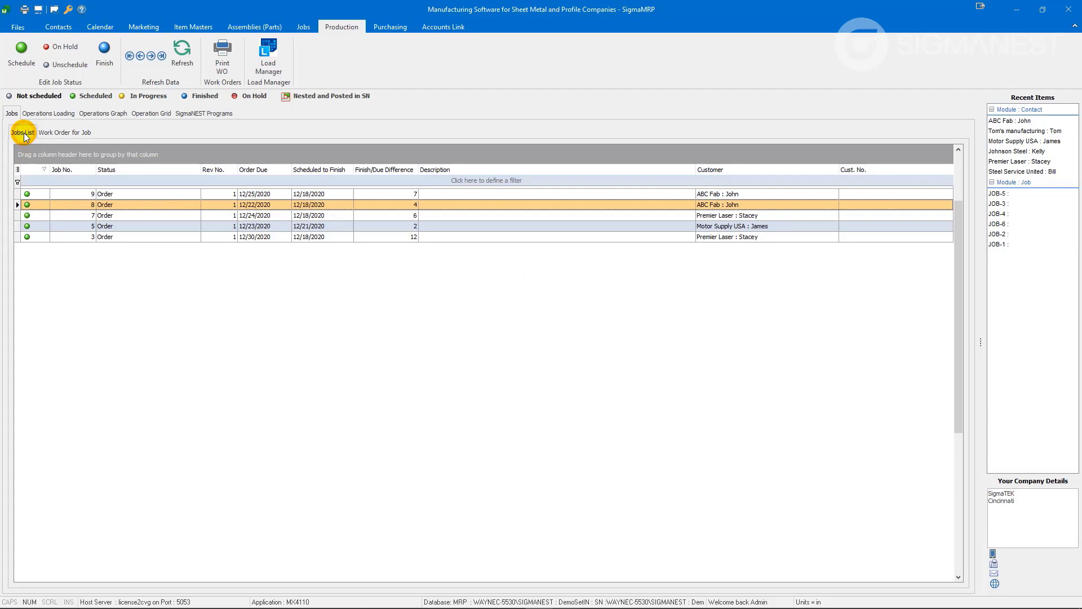
pyautogui.doubleClick(66, 194)
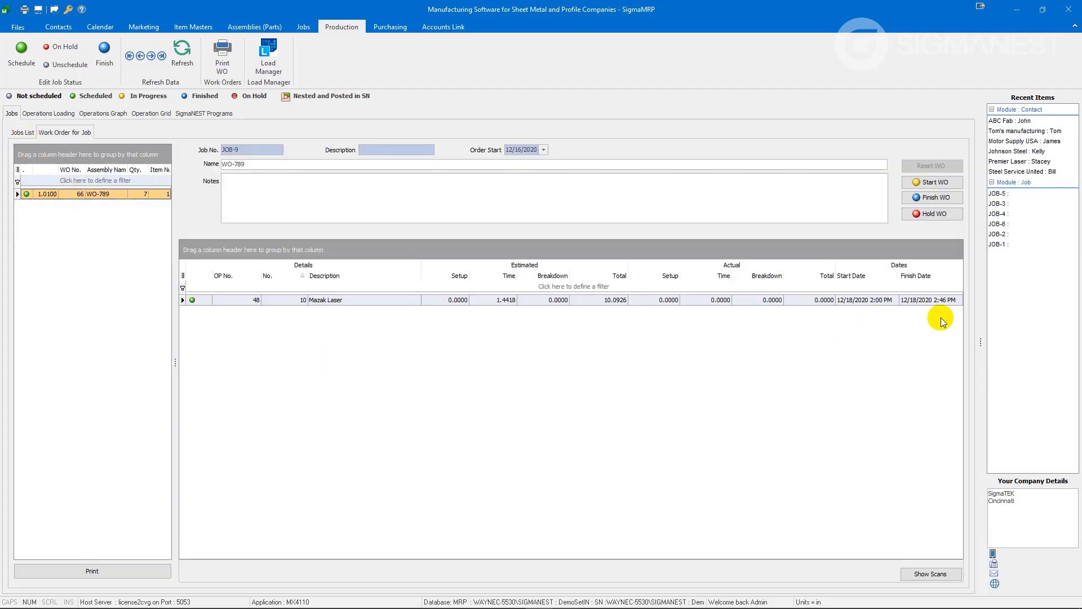
pyautogui.click(459, 338)
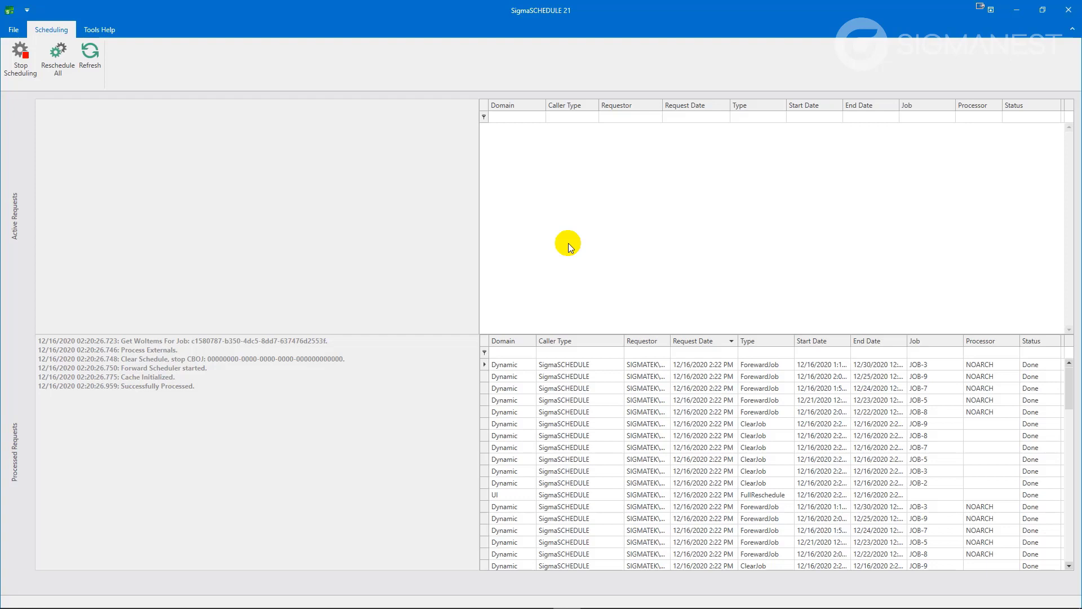
# In SigmaSCHEDULE, inspect the automatic full-reschedule options in the scheduling configuration and close the settings without saving.
pyautogui.click(568, 243)
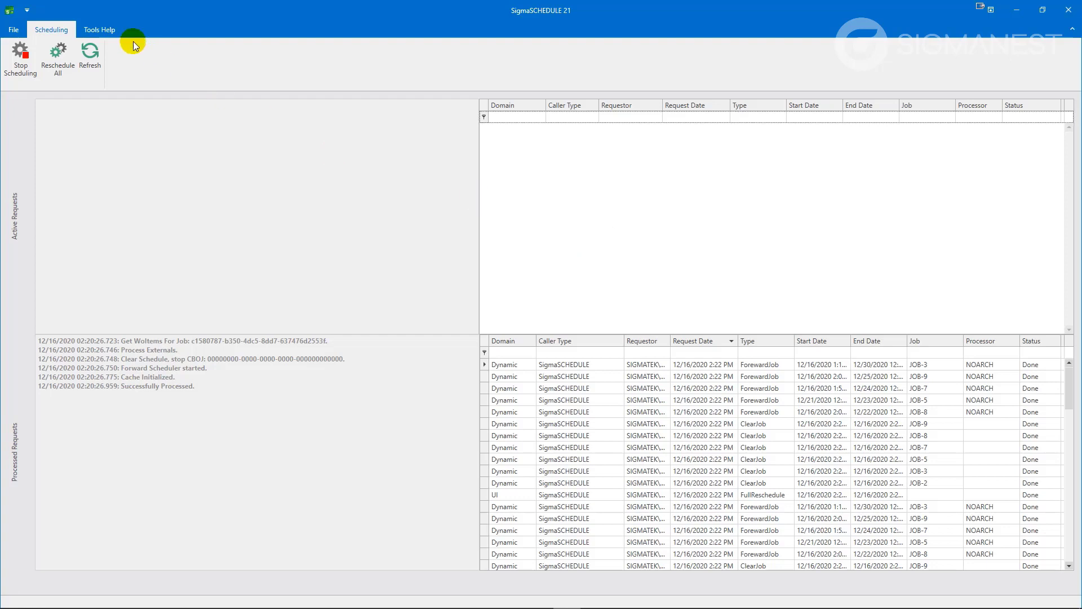
pyautogui.click(102, 26)
pyautogui.click(24, 55)
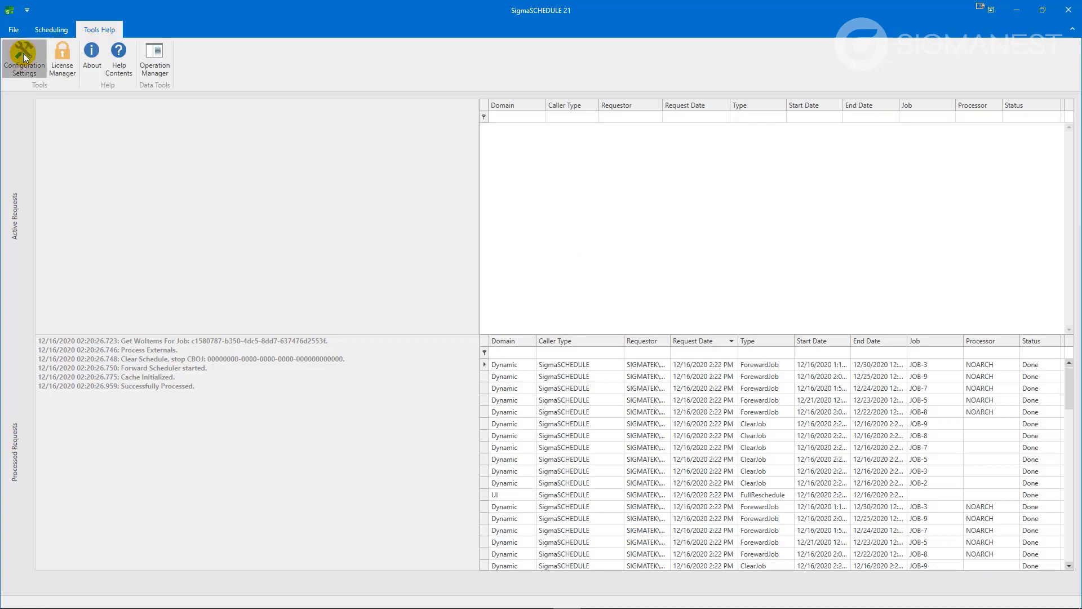
pyautogui.click(344, 177)
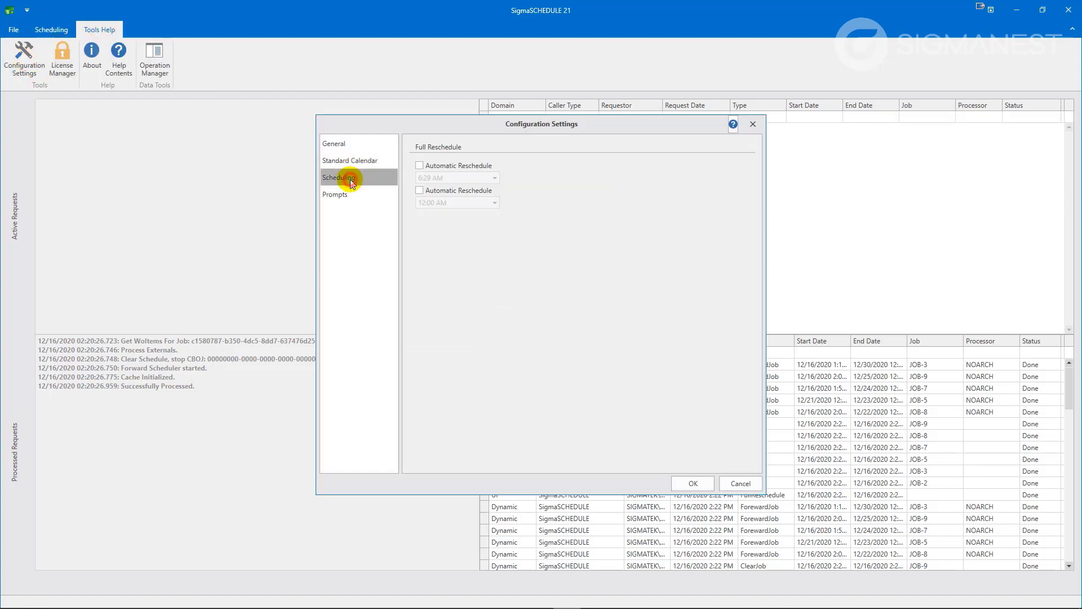
pyautogui.click(444, 167)
pyautogui.click(472, 167)
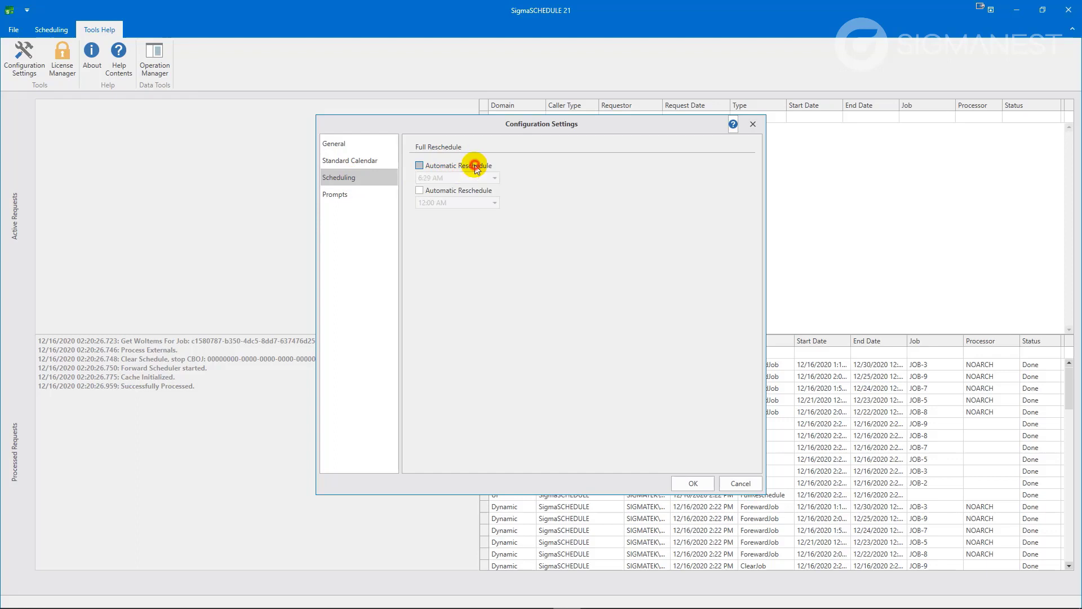
pyautogui.click(756, 130)
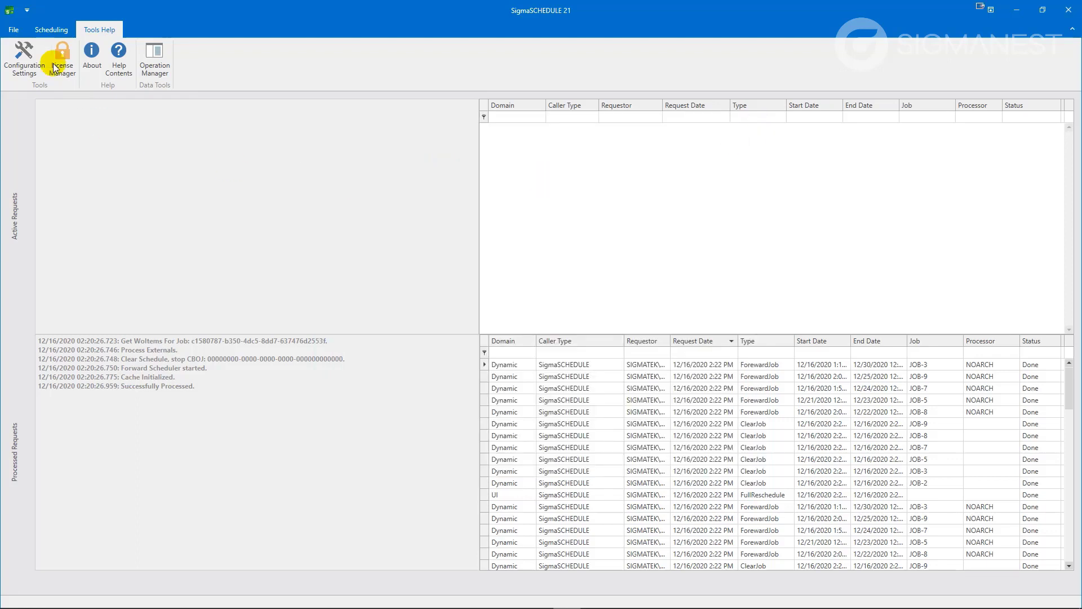
# Run a full reschedule of all jobs in the scheduler and confirm it.
pyautogui.click(39, 30)
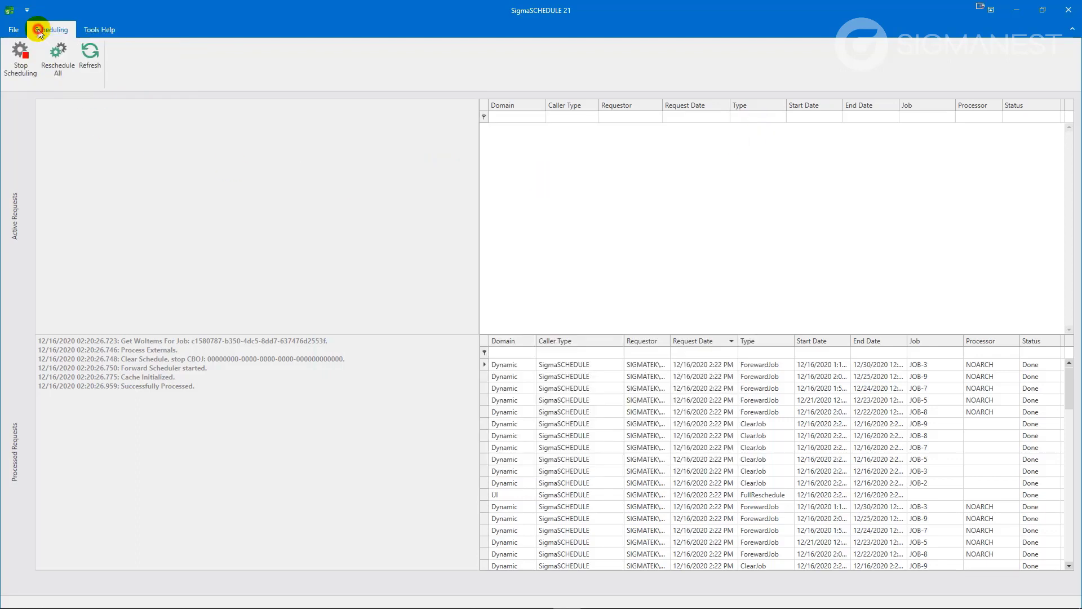
pyautogui.click(58, 62)
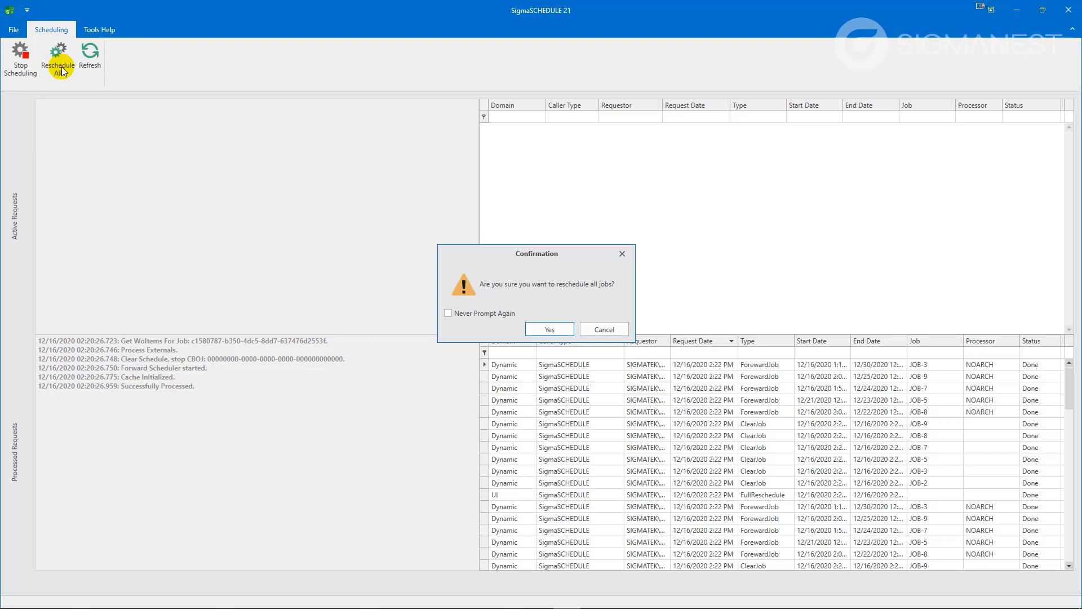
pyautogui.click(550, 330)
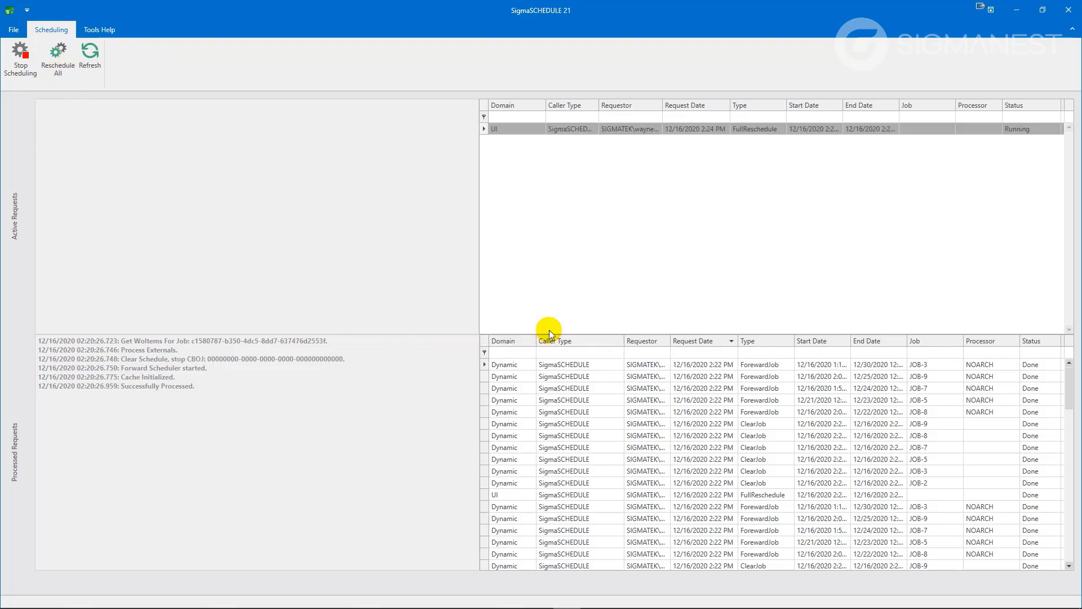